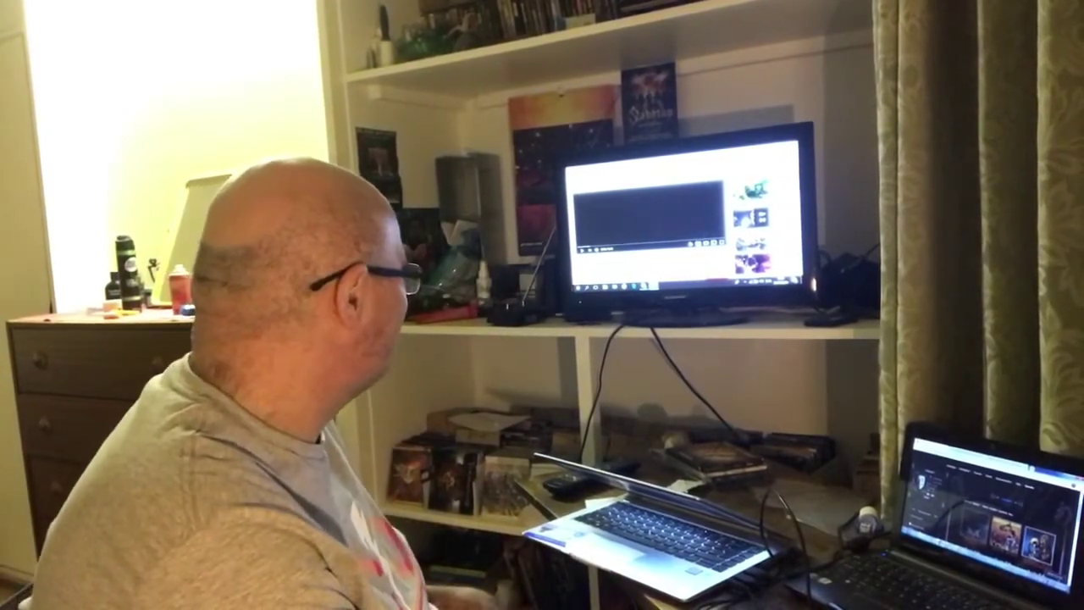
{"action": "scroll", "coordinate": [648, 220], "scroll_direction": "down", "scroll_amount": 3}
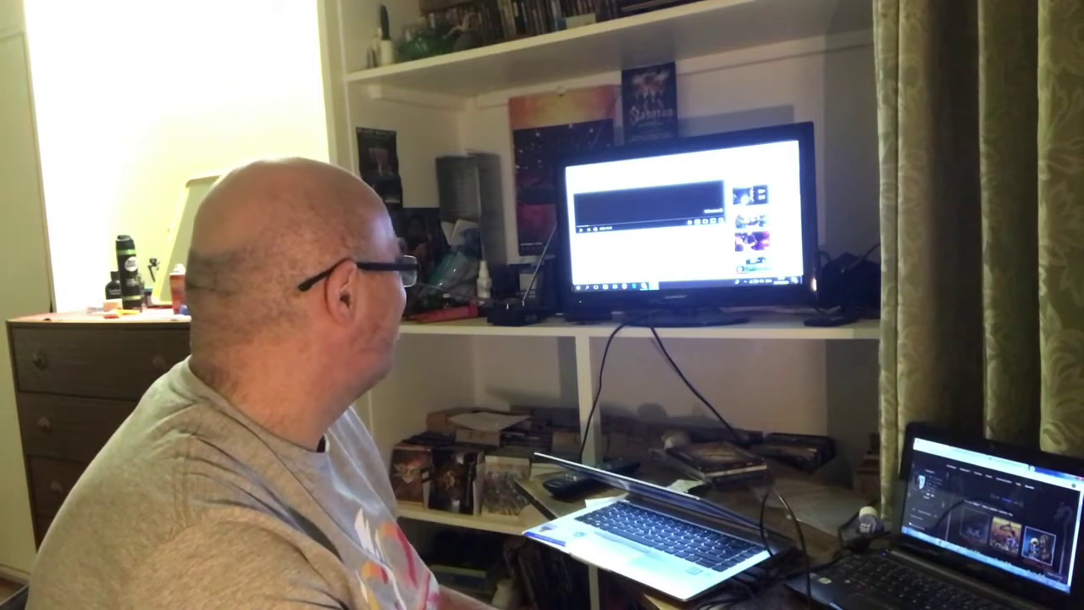
{"action": "key", "text": "f"}
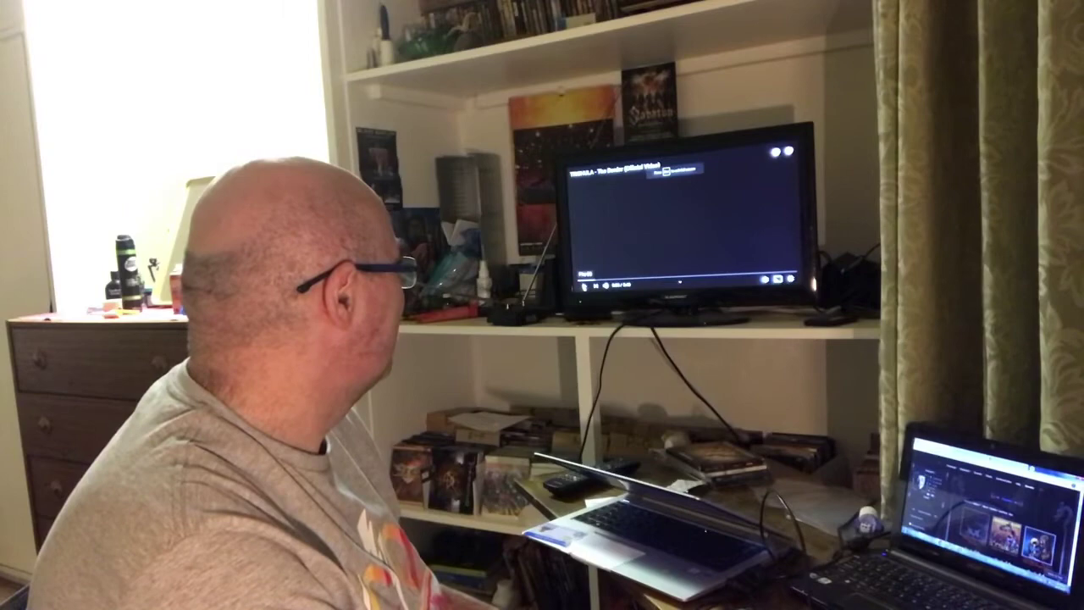
{"action": "key", "text": "k"}
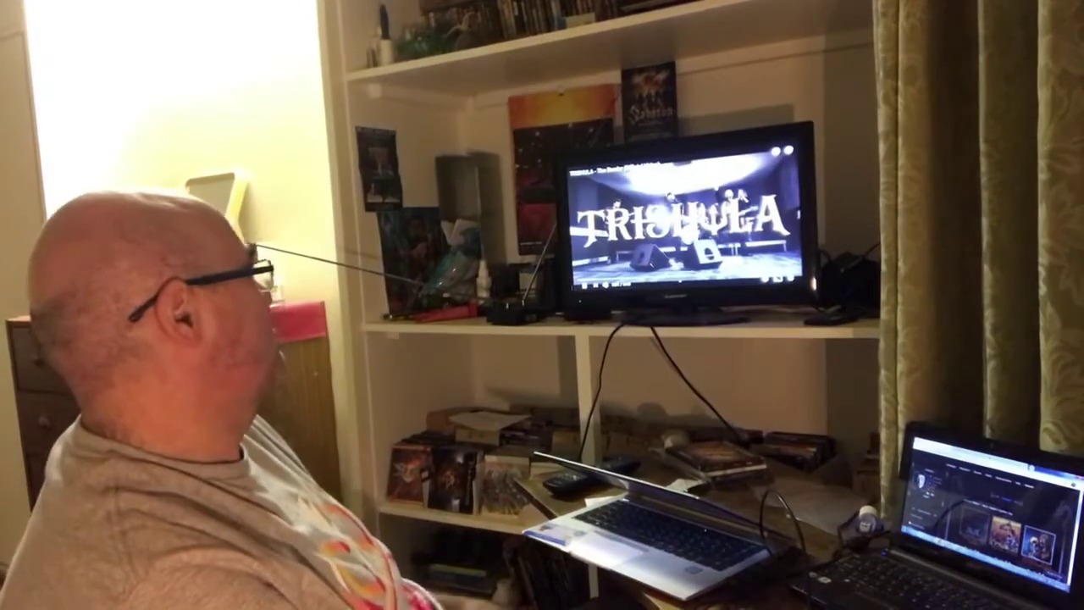